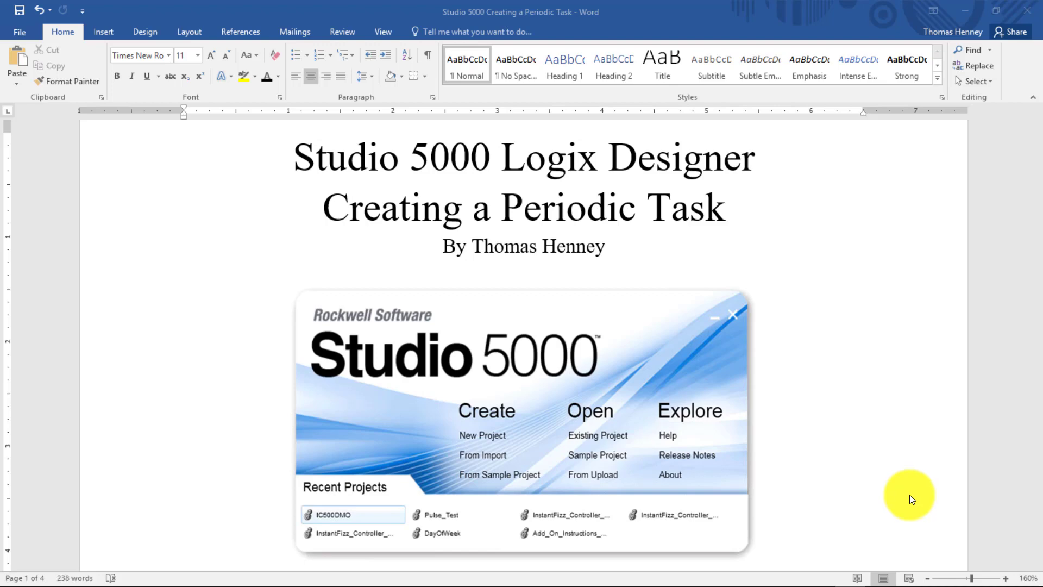
Scroll down until the ControlLogix controller and Studio 5000 Materials links are visible
scroll(911, 494, down, 5)
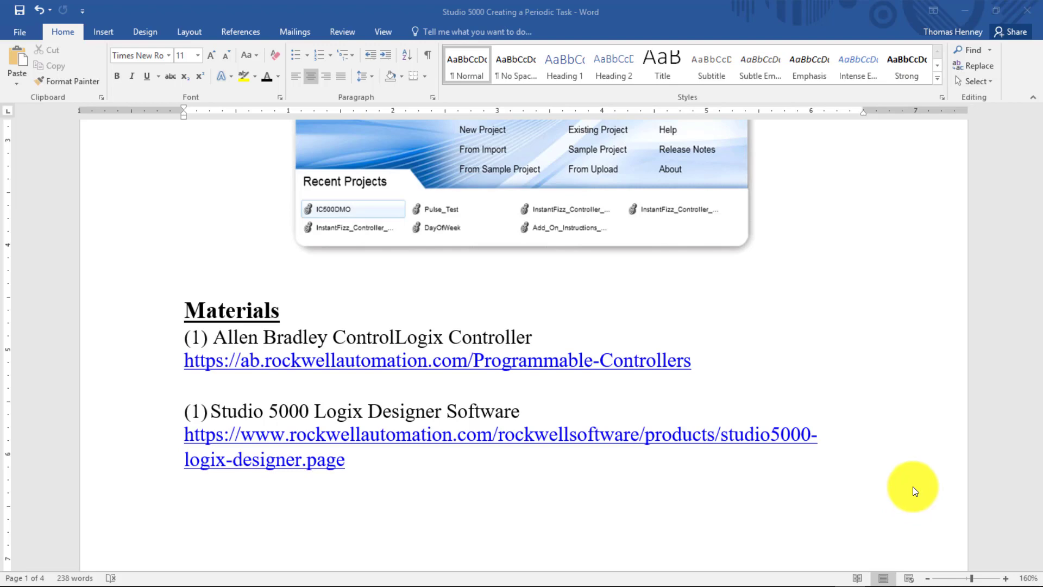
Scroll past page 1 to the Project Description heading on page 2
scroll(913, 487, down, 10)
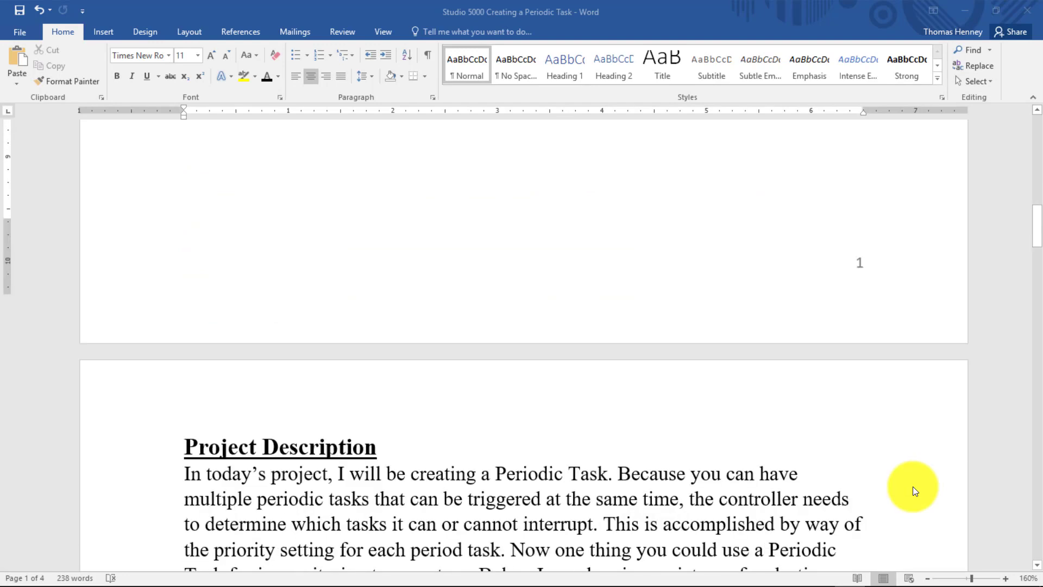
scroll(913, 487, down, 3)
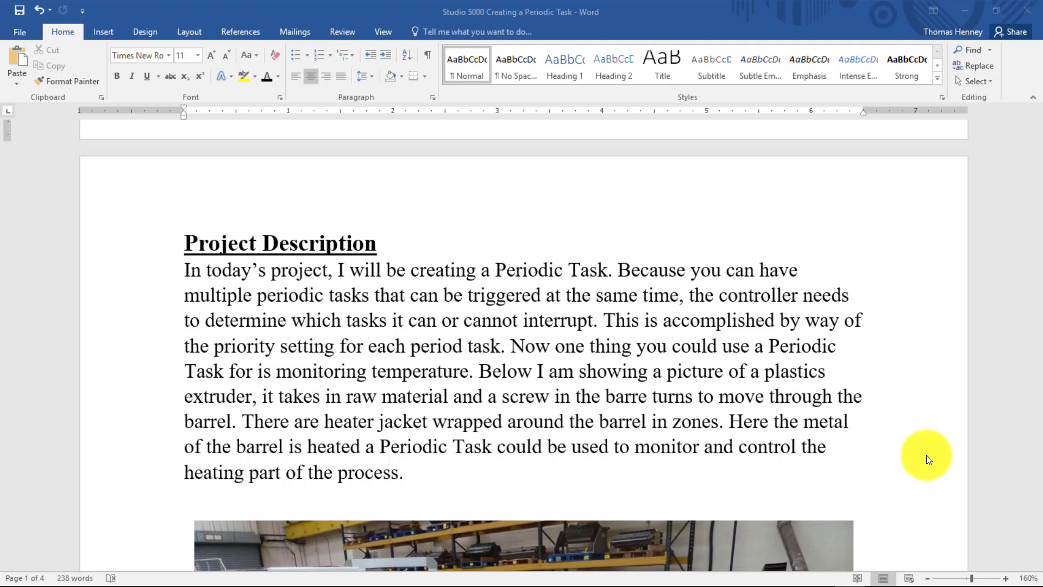
Scroll down until the plastics extruder photo fills the window
scroll(928, 454, down, 5)
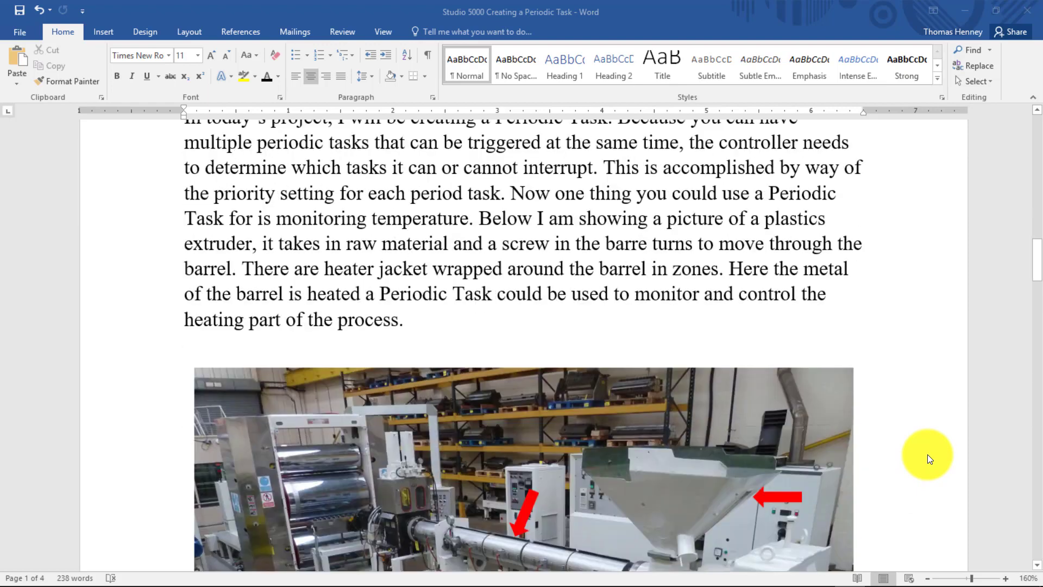
scroll(928, 454, down, 7)
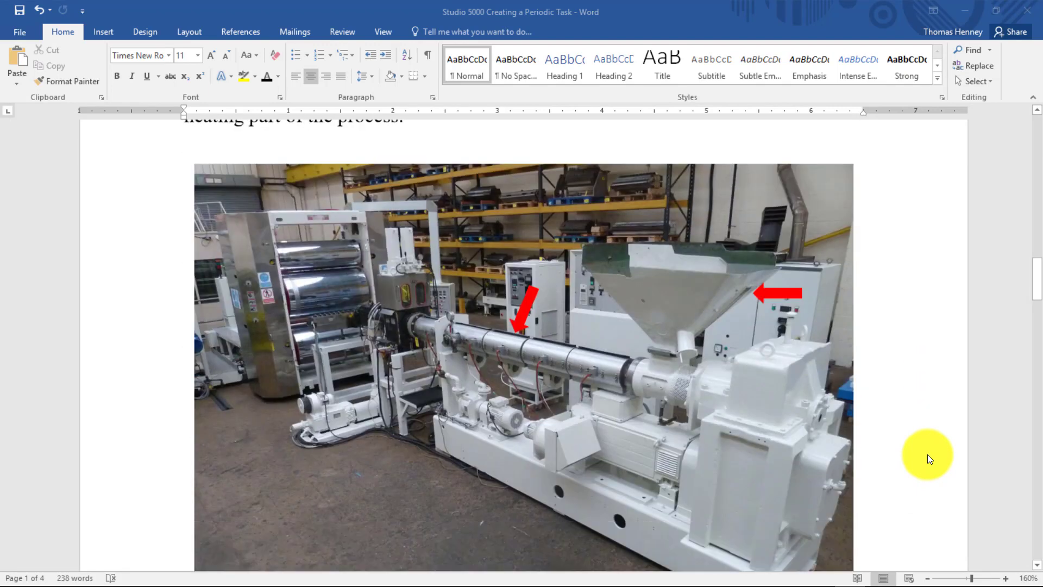
scroll(928, 454, down, 2)
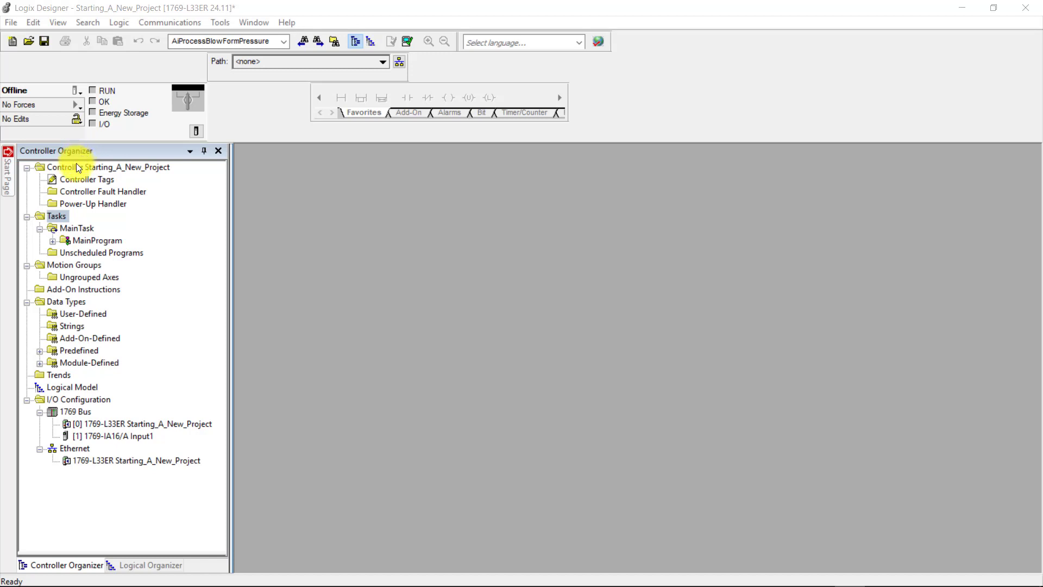
Select the Tasks folder in the Controller Organizer and bring up its context menu
click(56, 216)
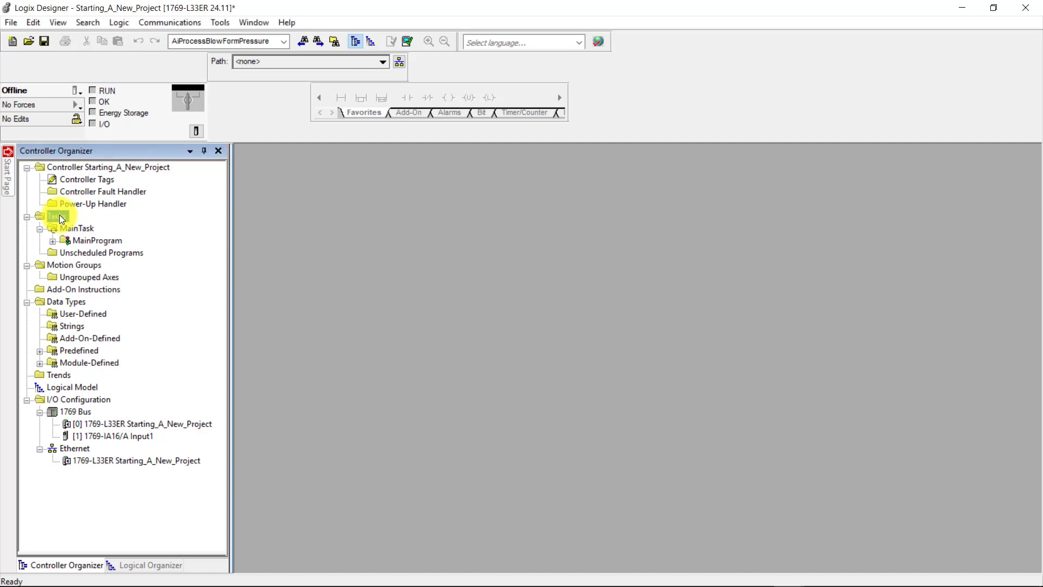
right_click(60, 219)
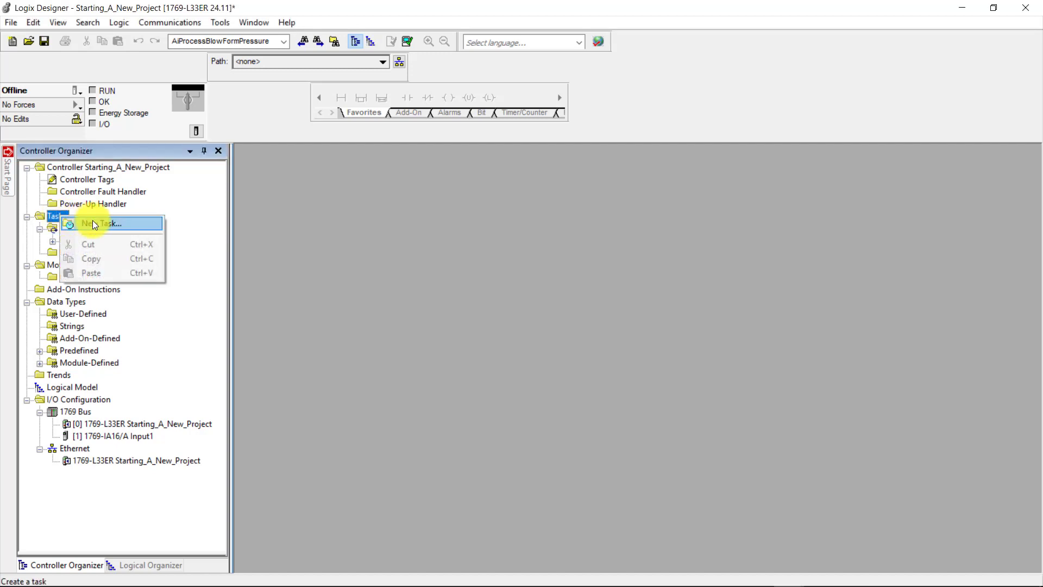
Start a New Task named 'Temperatures' with the description 'Barrel Temps'
click(94, 223)
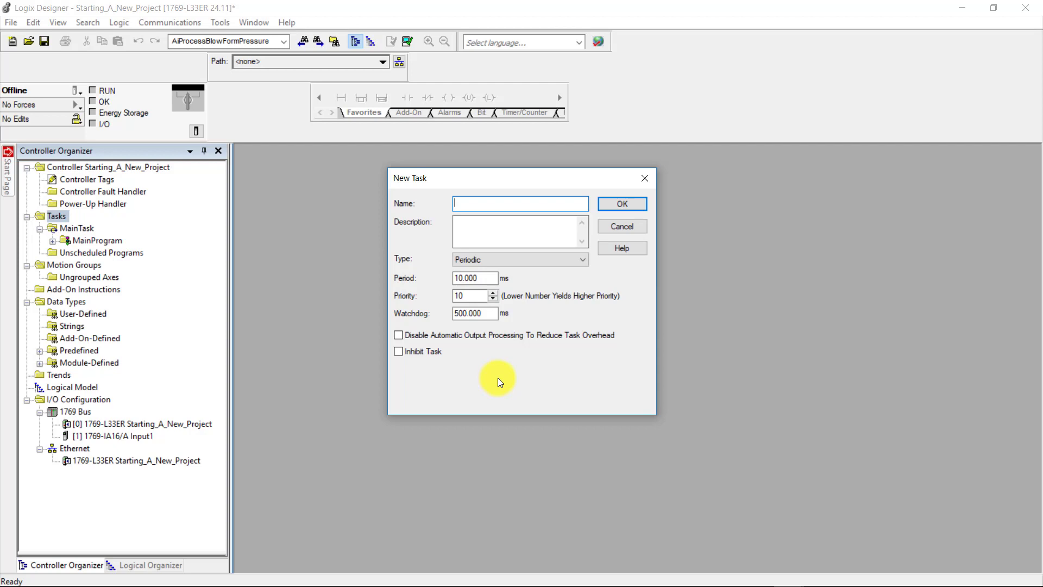
text(Temperatures)
click(471, 227)
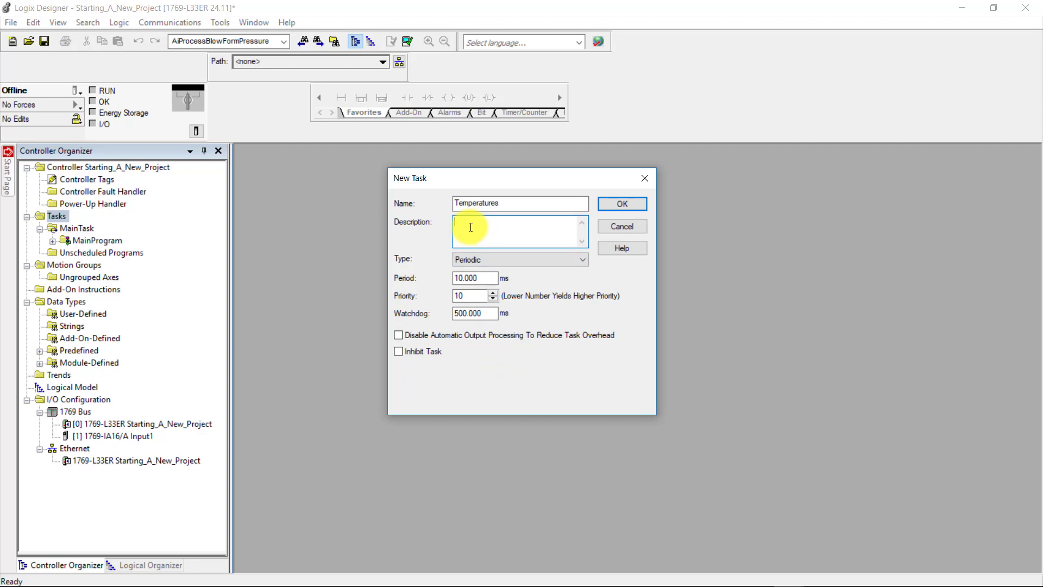
text(Barrel T)
text(emps)
click(581, 262)
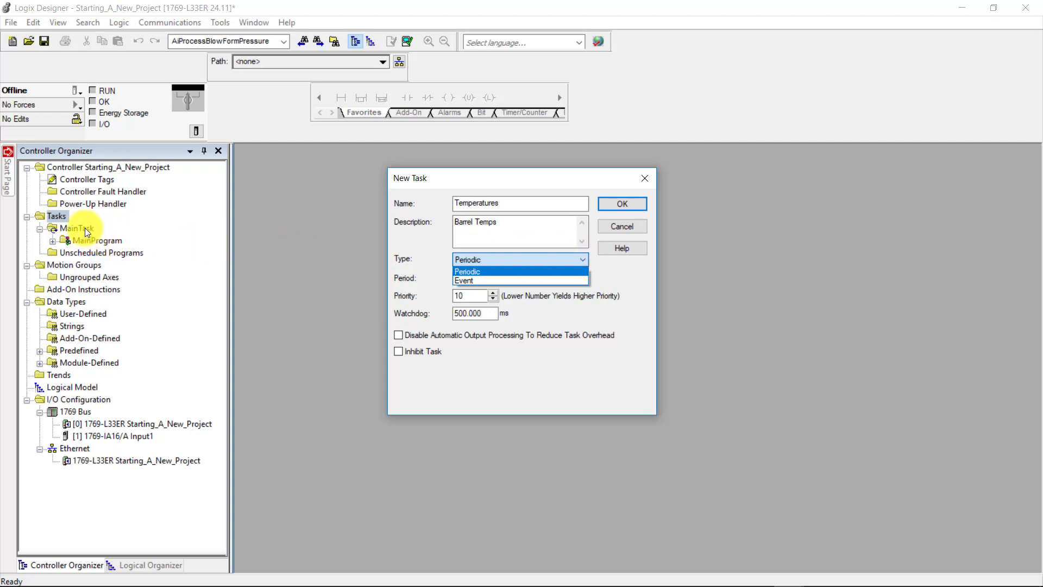
key(Return)
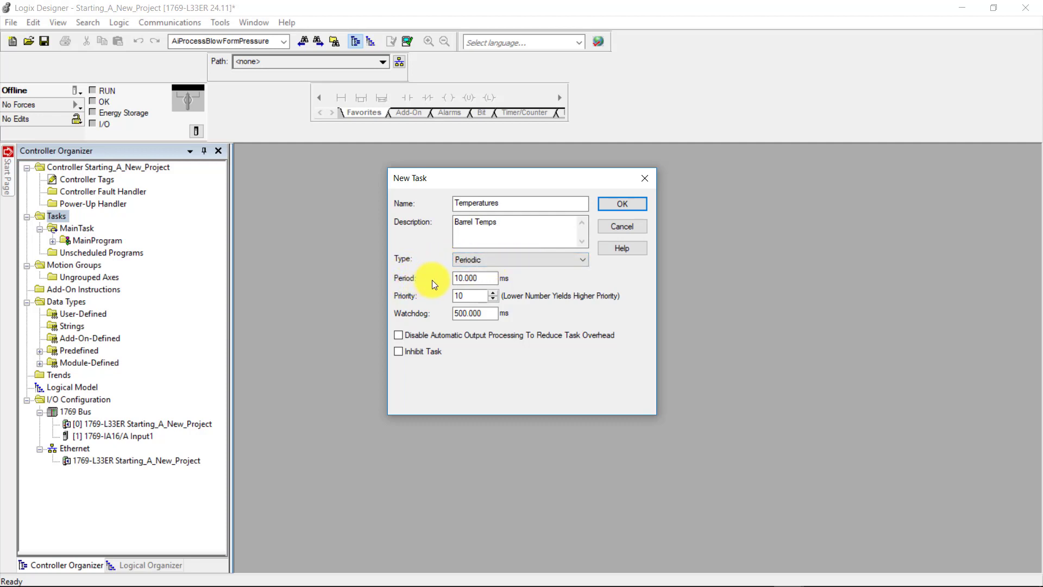
Set the Temperatures task period to 50 ms and raise its priority from 10 to 15
drag(462, 279, 456, 280)
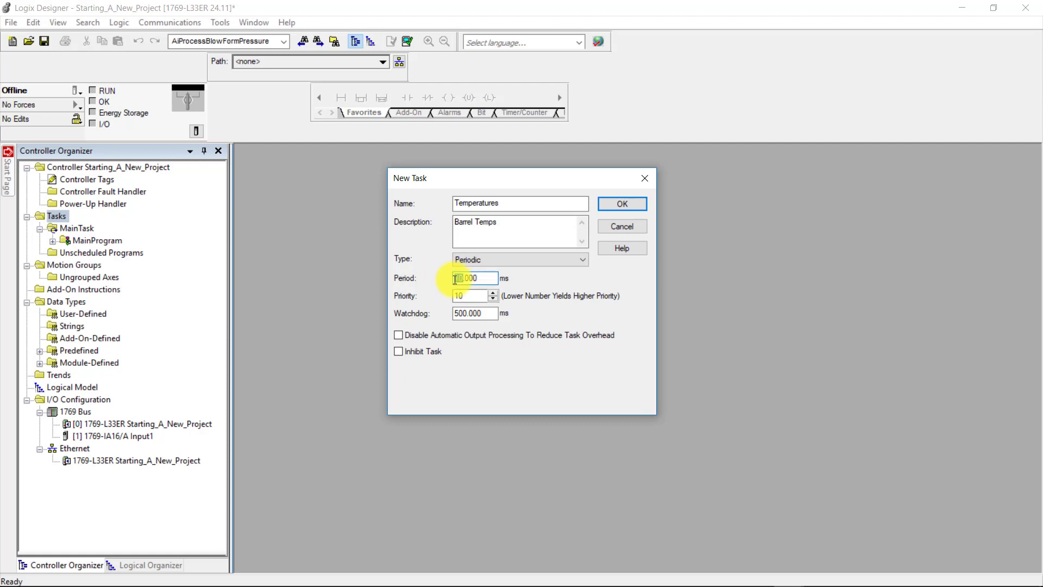
text(50)
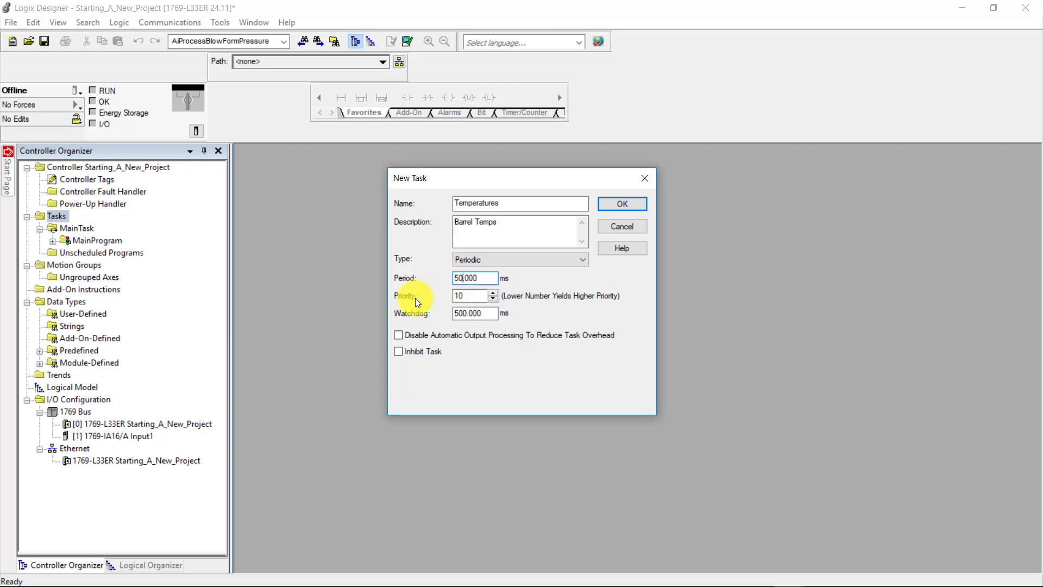
click(463, 297)
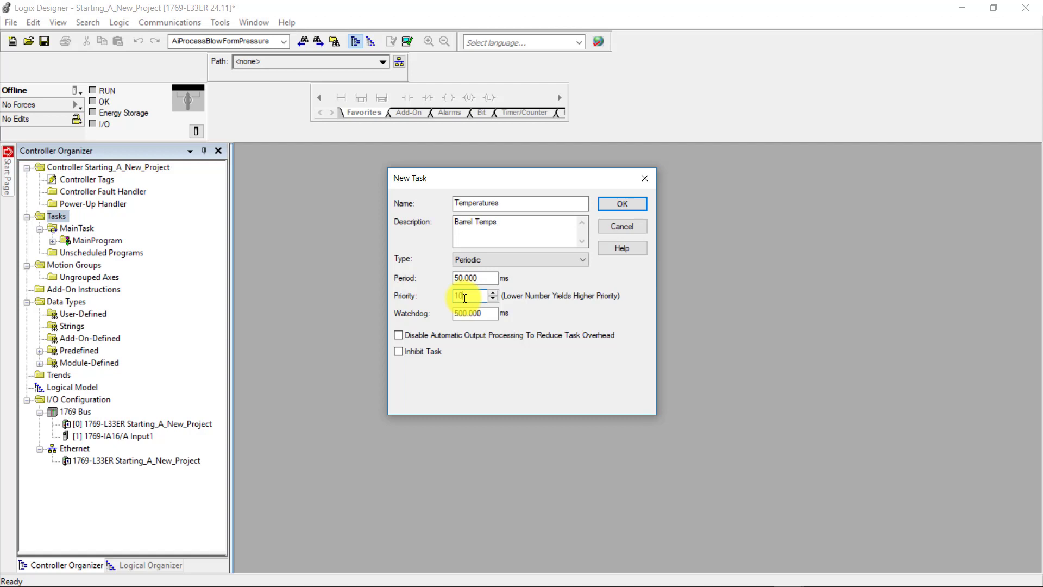
click(465, 297)
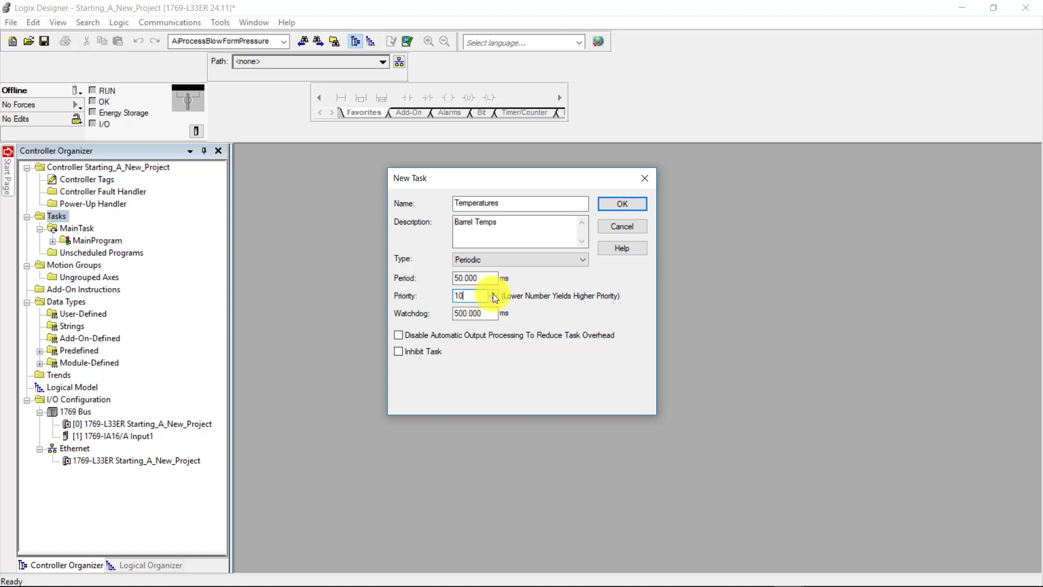
click(494, 293)
click(493, 293)
click(493, 293)
click(493, 294)
click(483, 296)
Create the Temperatures task and select it under Tasks beside MainTask
click(608, 204)
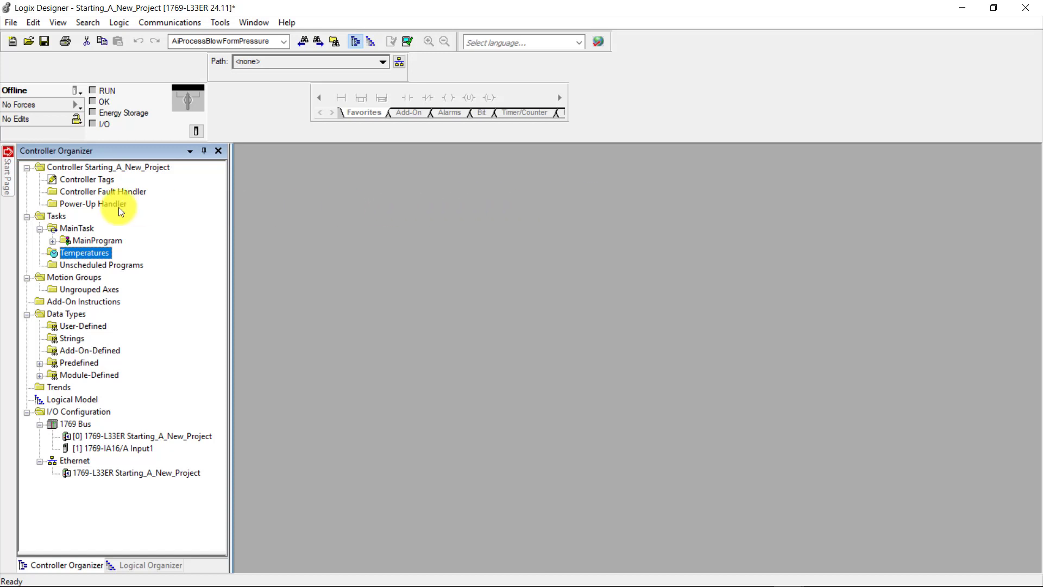
click(56, 216)
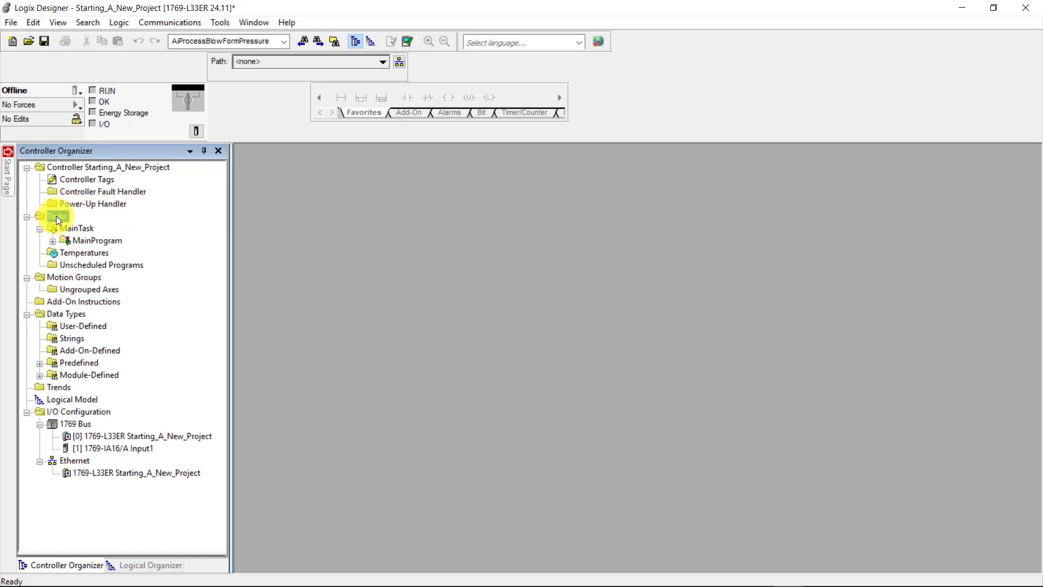
click(78, 241)
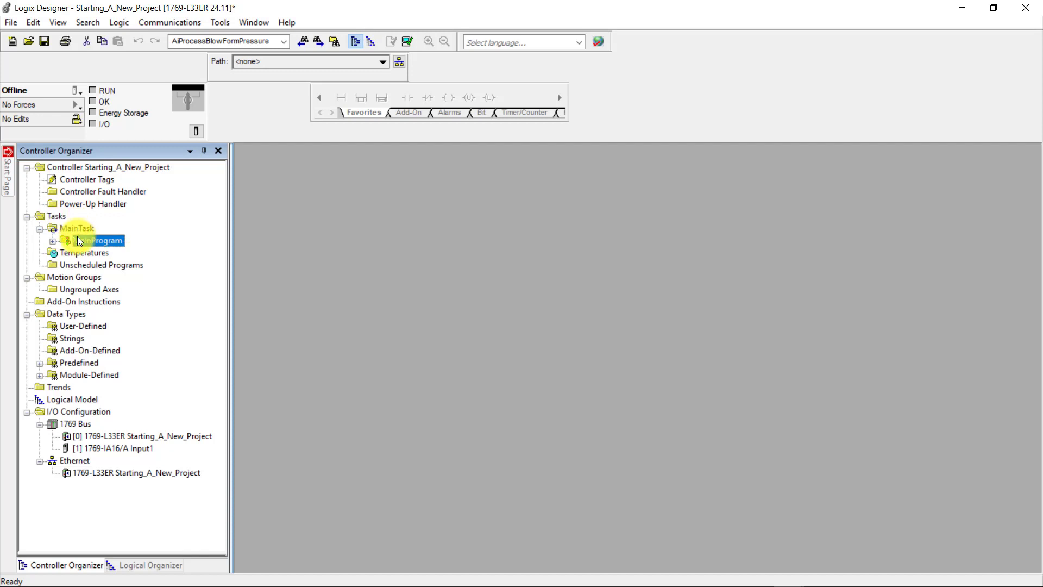
click(77, 228)
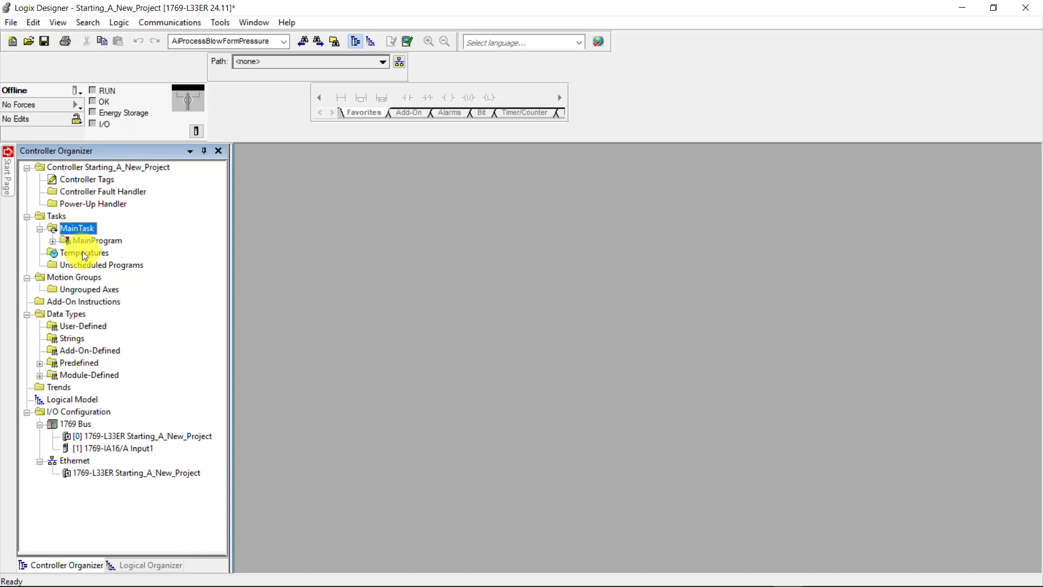
click(83, 254)
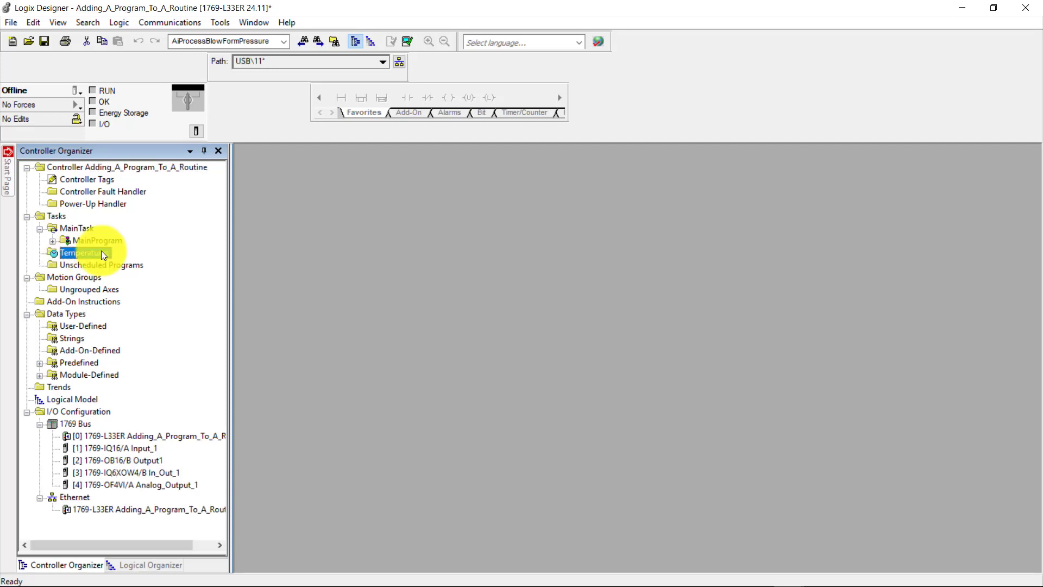
Open Temperatures' Task Properties and review its Configuration, Program Schedule and Monitor tabs
right_click(102, 255)
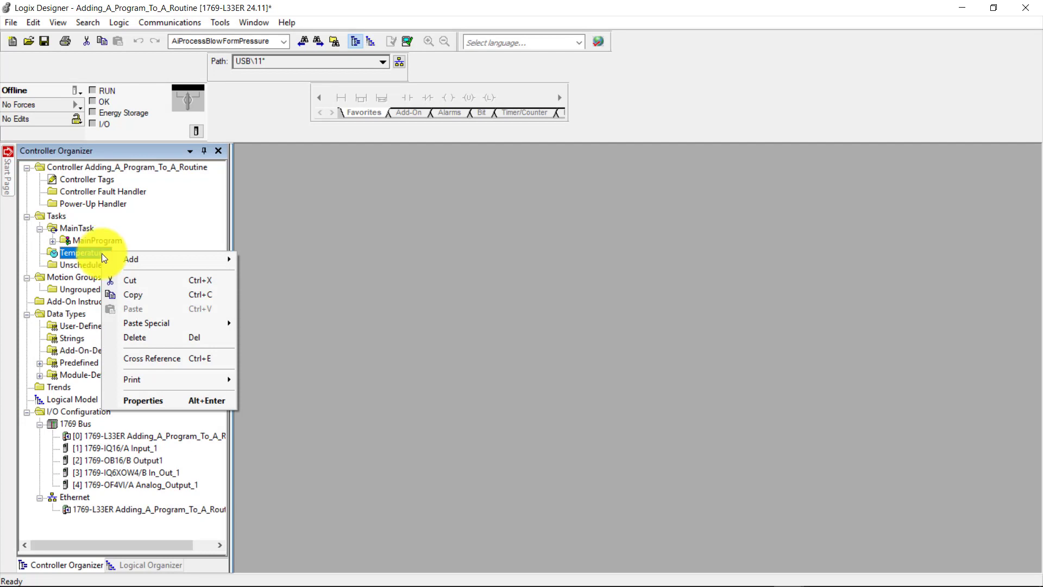
click(168, 401)
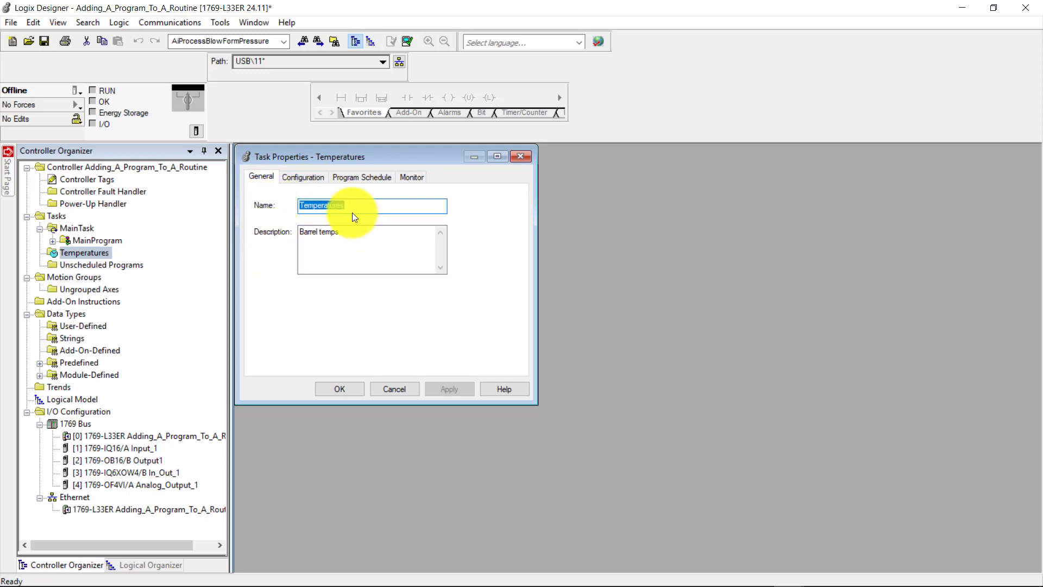
click(307, 177)
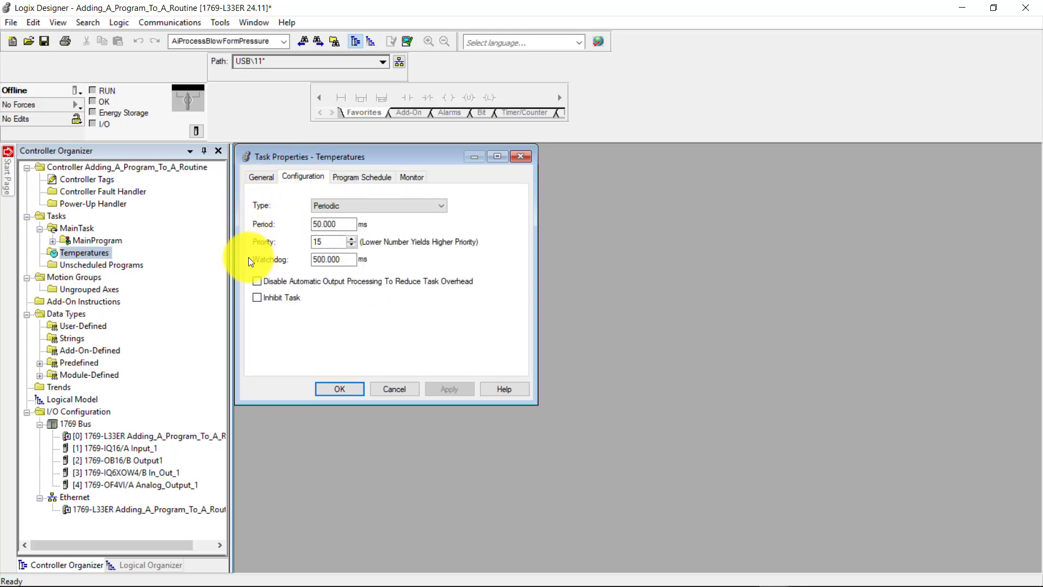
click(343, 178)
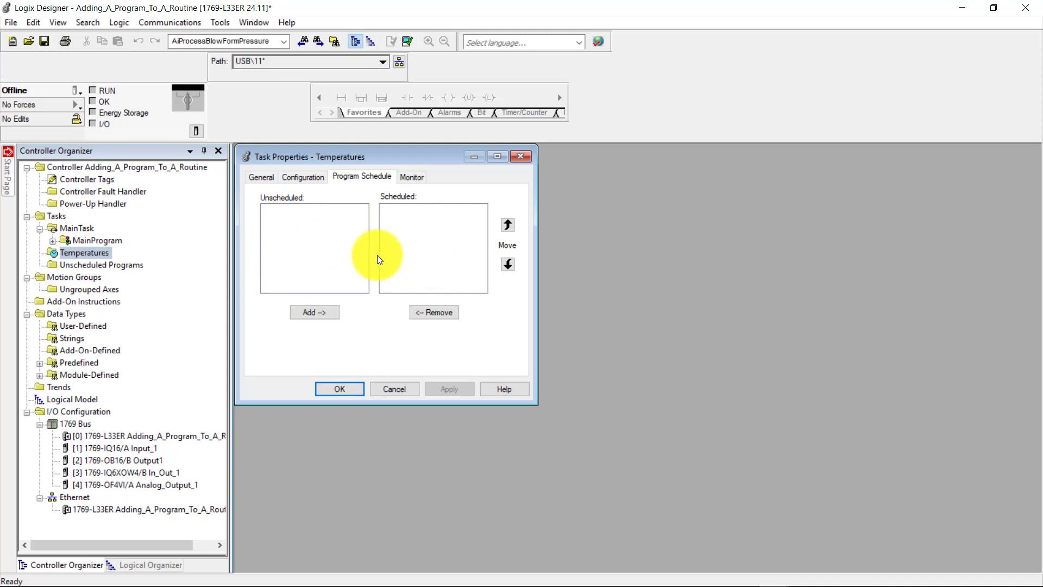
click(410, 177)
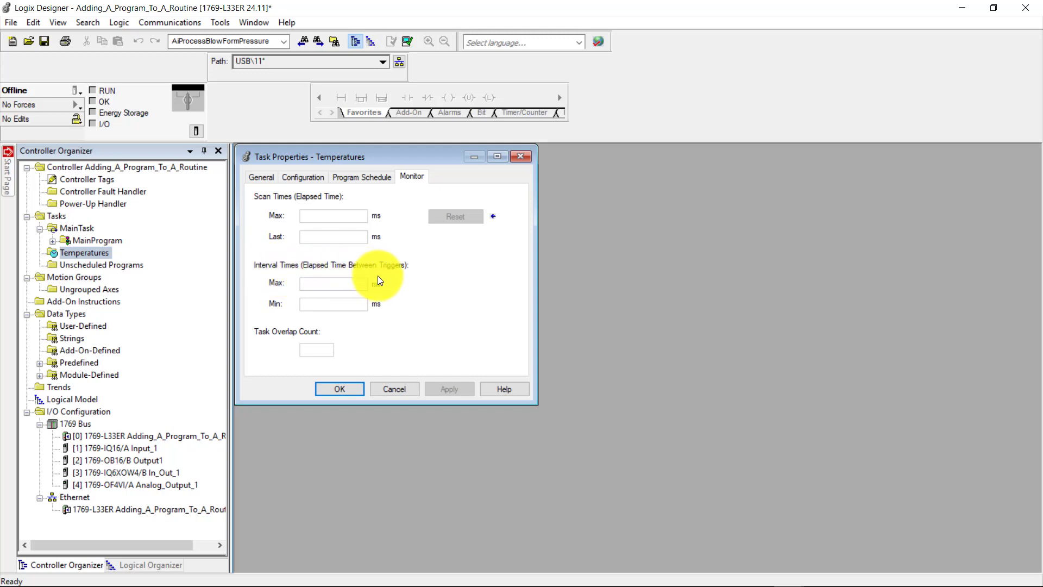
Go online and check the Temperatures monitor: ~50 ms intervals, 0.302 ms max scan, 0 overlaps
click(190, 22)
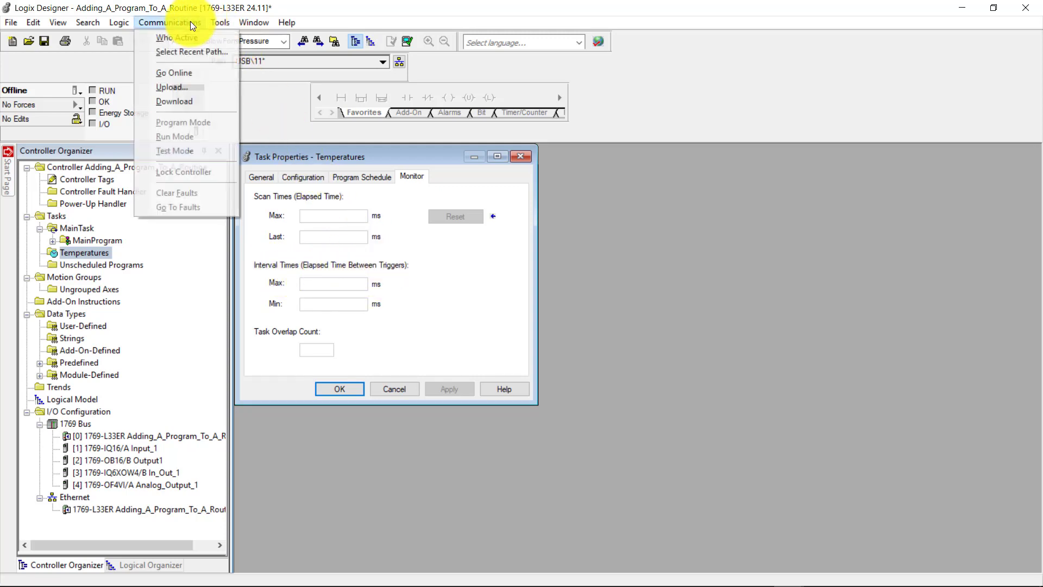
click(180, 72)
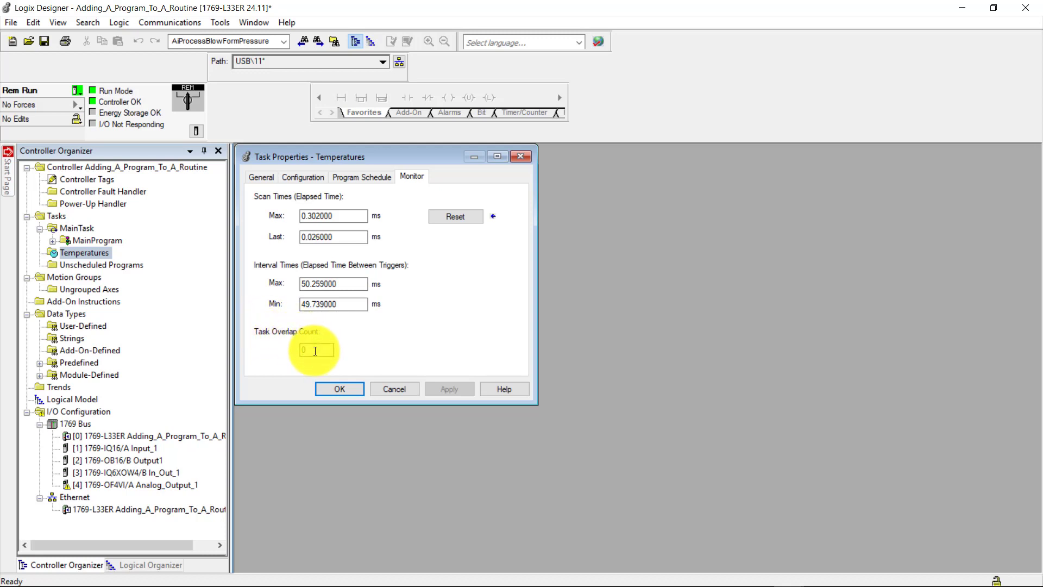
drag(302, 350, 332, 353)
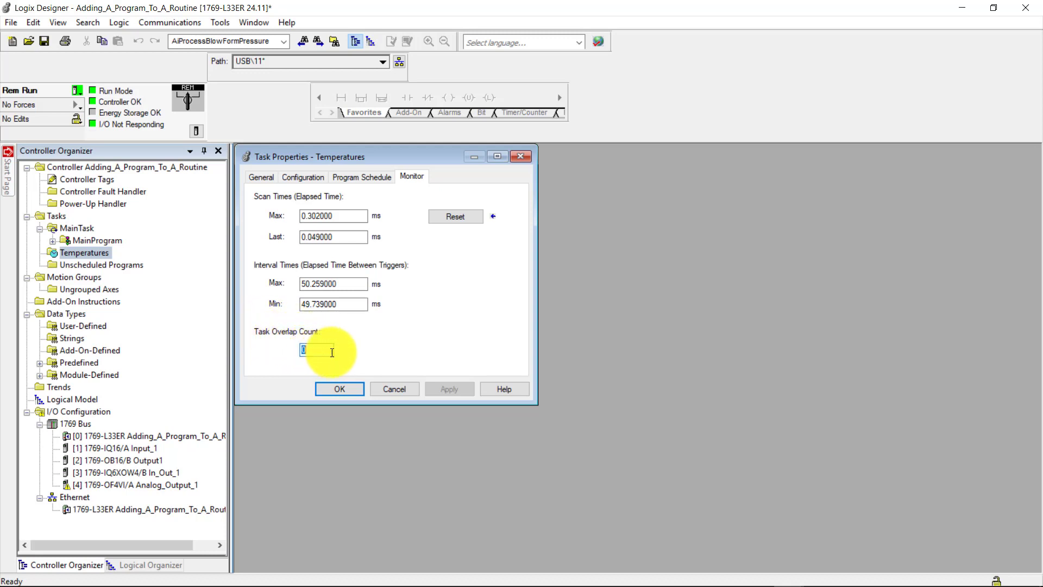
key(Left)
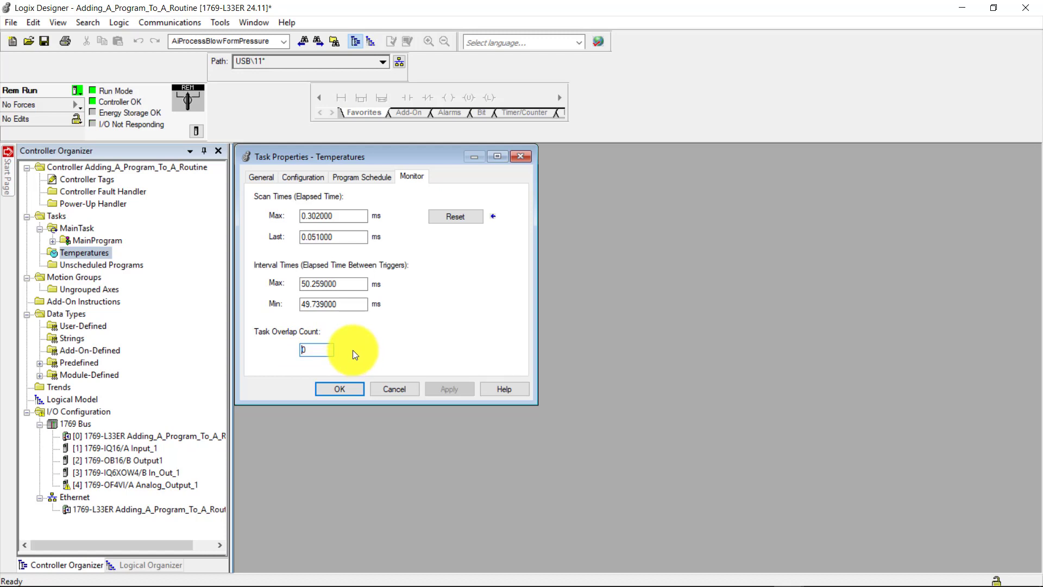
click(80, 228)
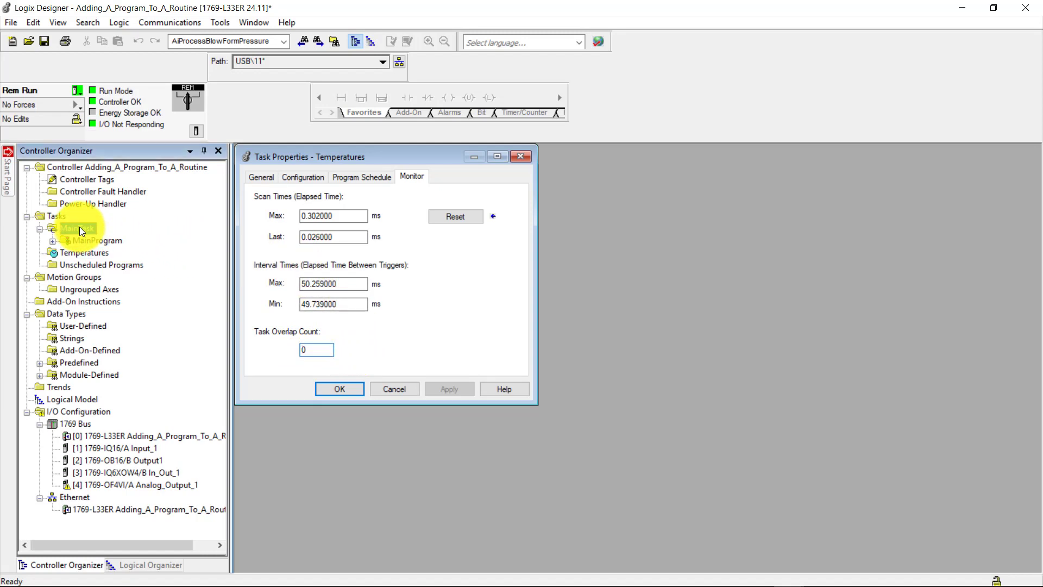
Open MainTask's properties beside the Temperatures dialog and show its Monitor tab
right_click(80, 226)
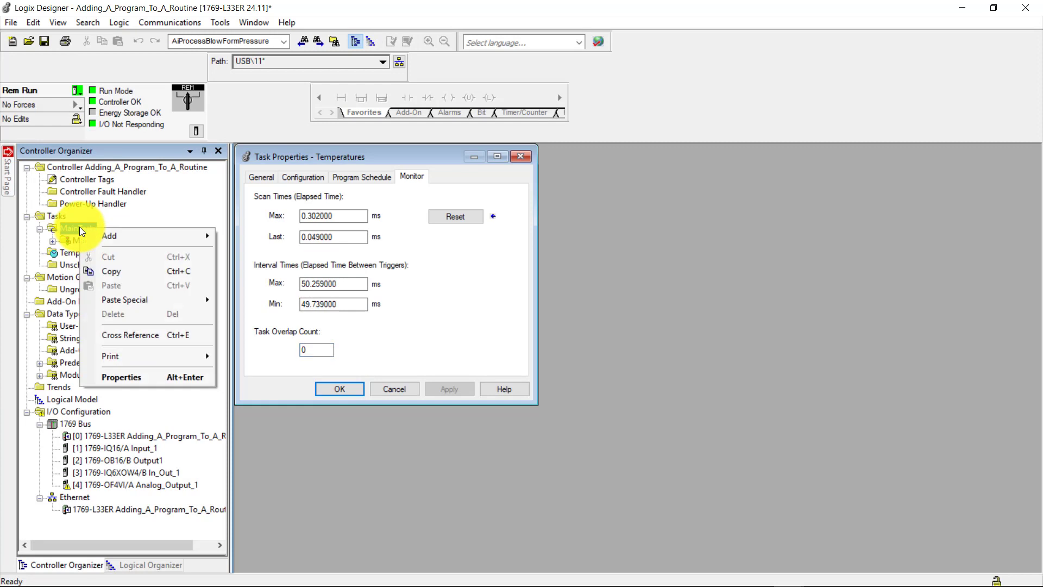
click(150, 380)
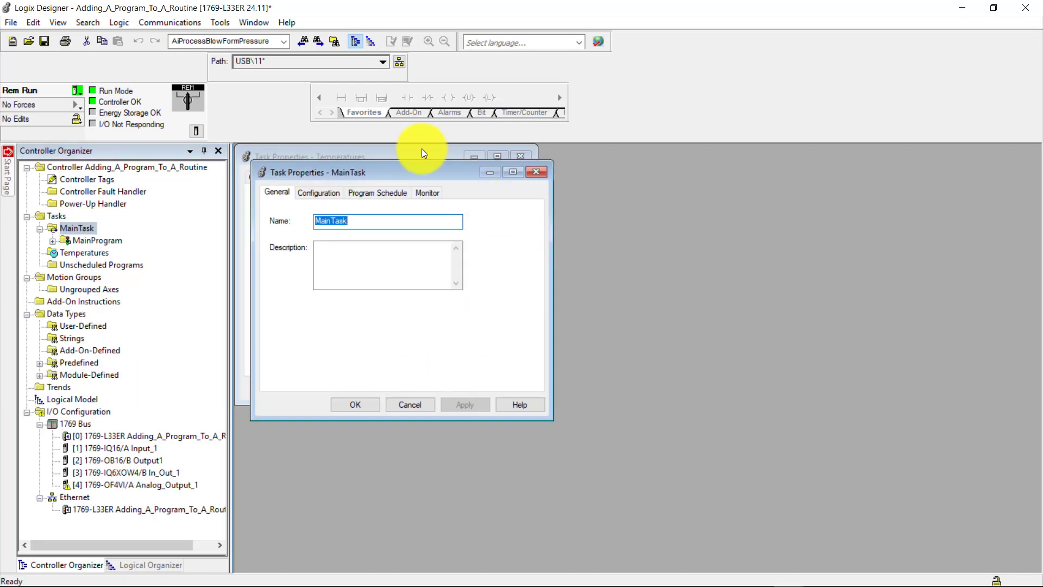
drag(406, 167, 695, 152)
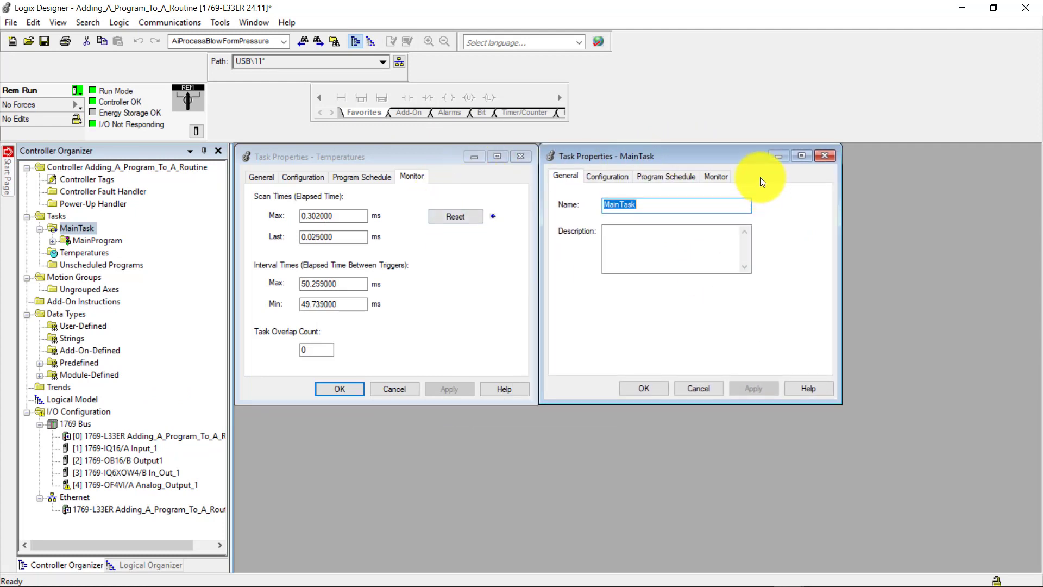
click(723, 174)
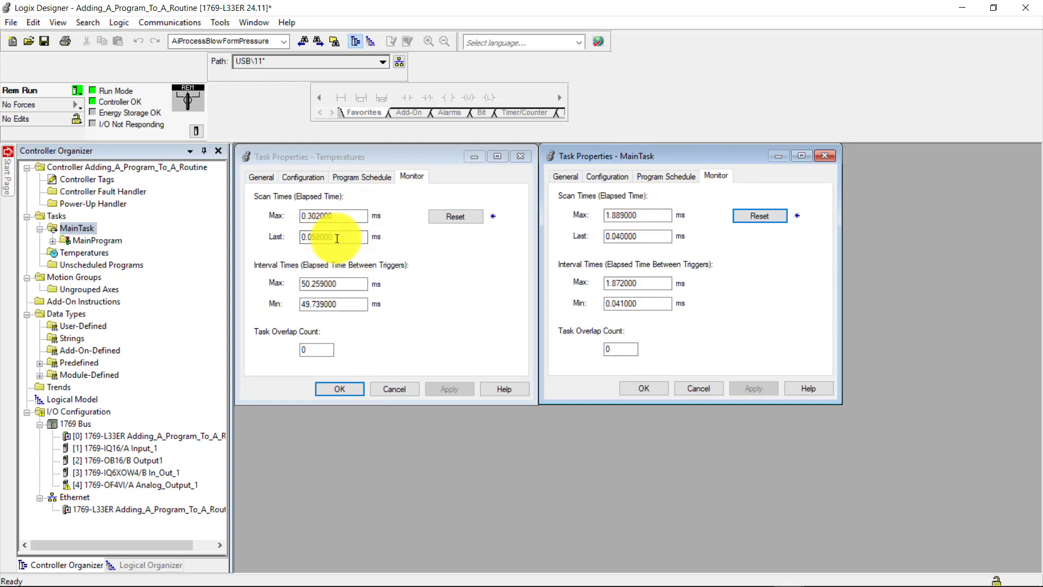
Compare both monitors, then reset MainTask's maximum scan and interval times to 0
click(340, 155)
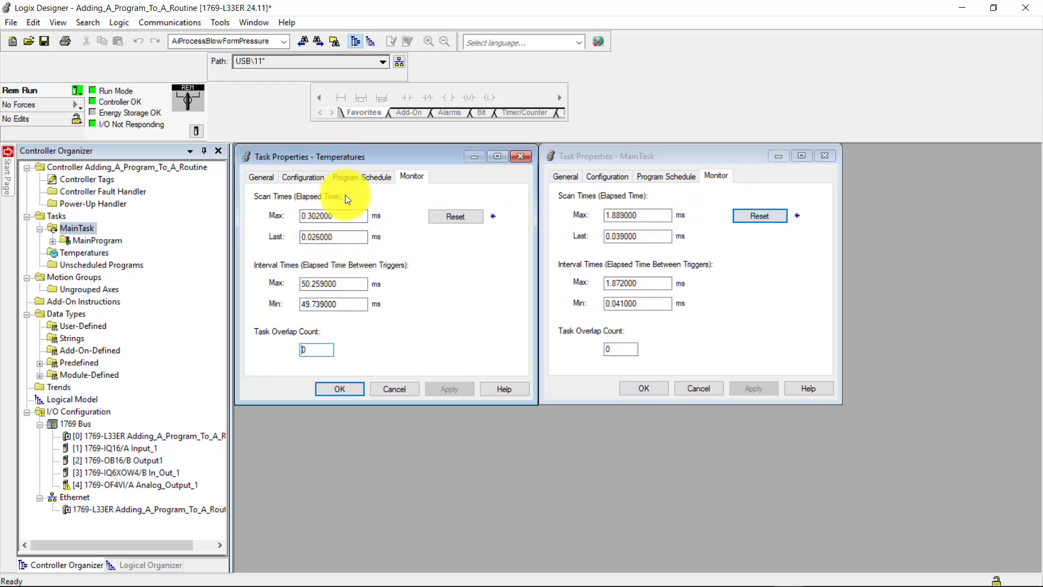
click(690, 156)
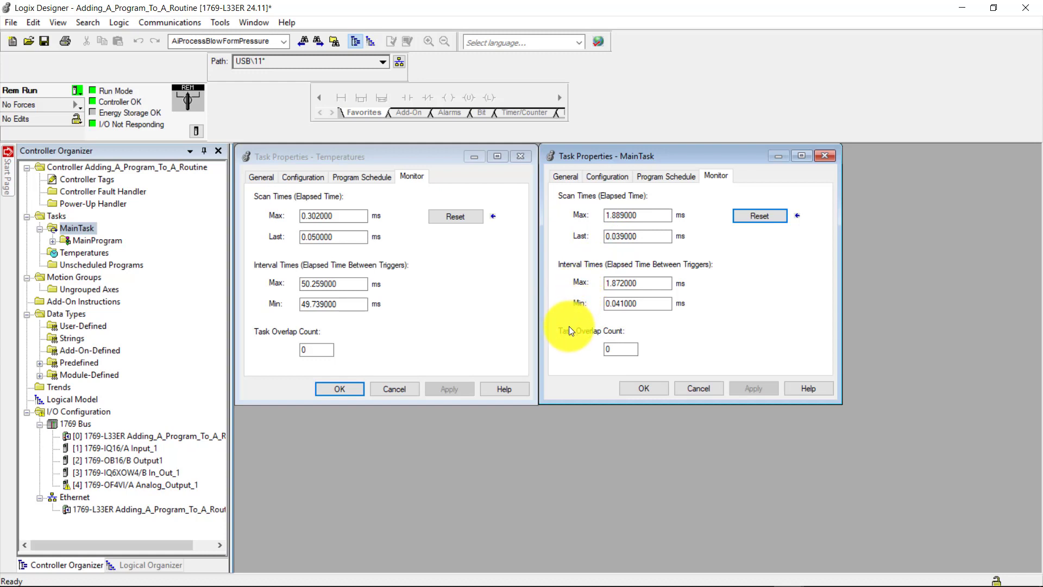
double_click(609, 354)
click(609, 355)
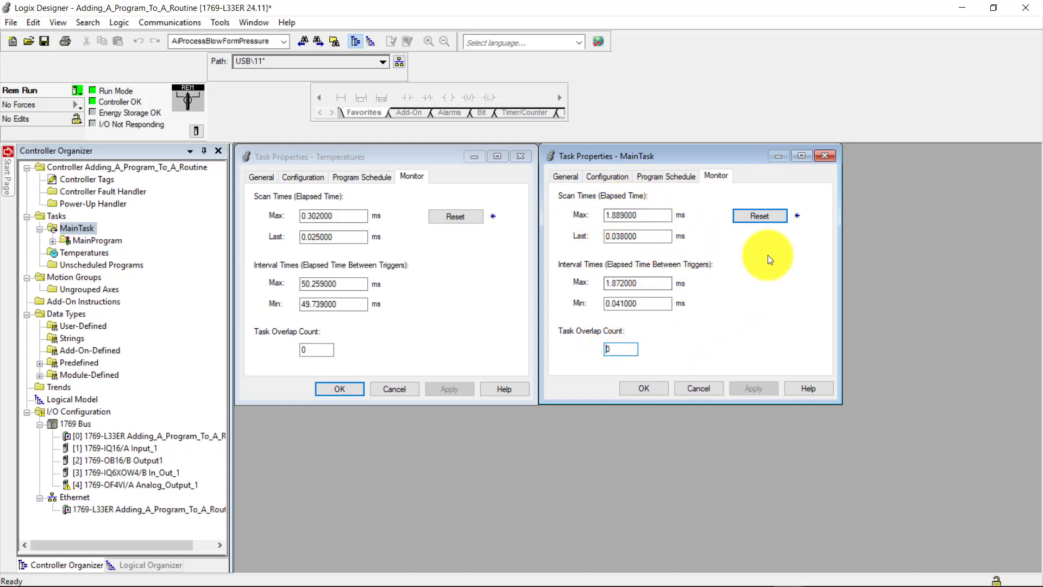
click(763, 214)
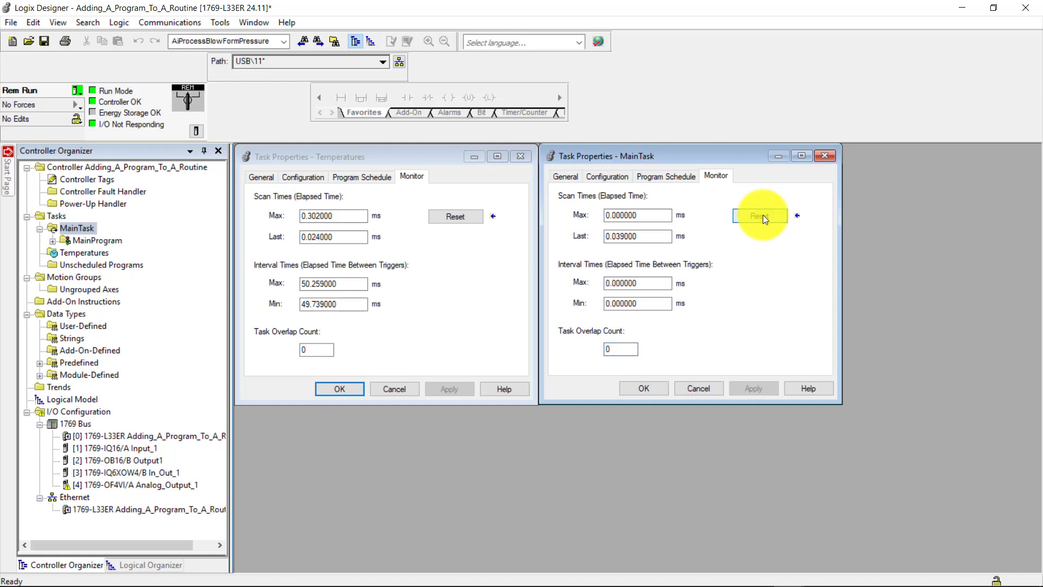